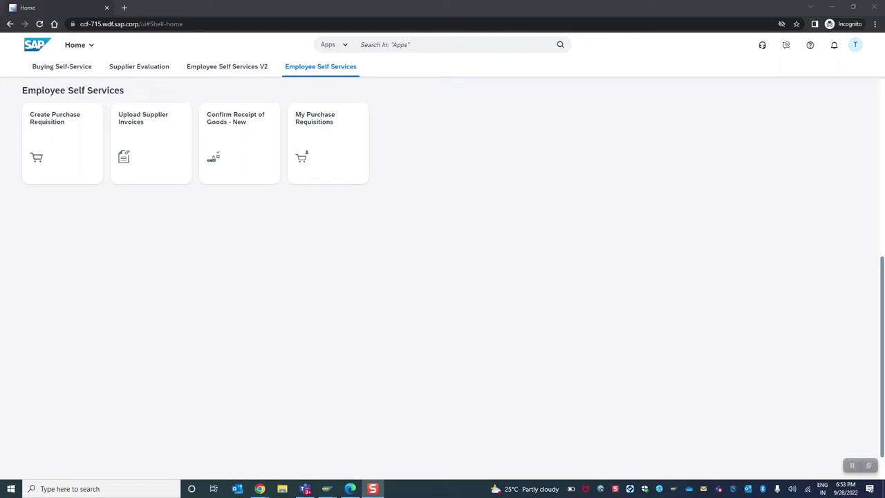
Start a purchase requisition with a new item and choose material HYD_PIST_03.0 (Hydraulic Piston) for it
left_click(63, 142)
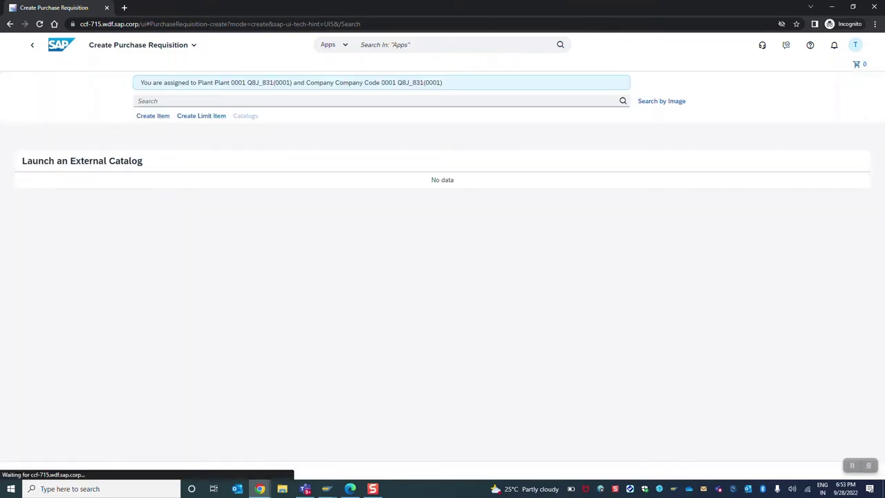
left_click(153, 115)
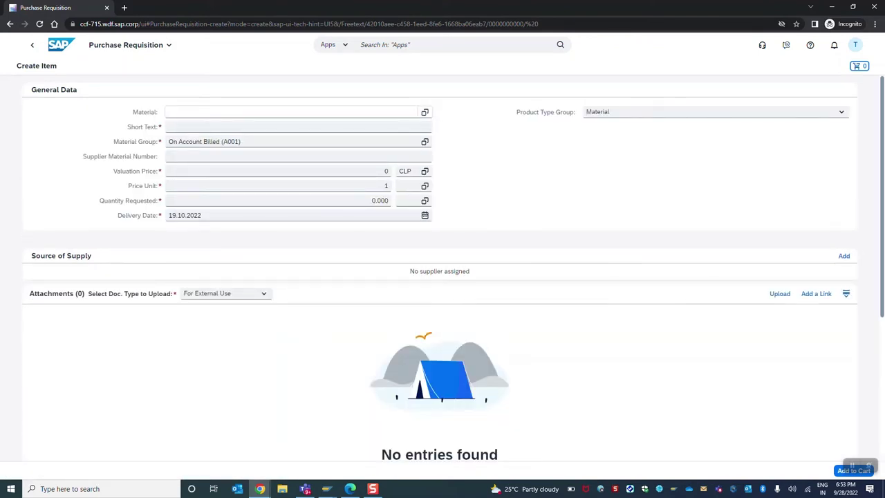
left_click(424, 112)
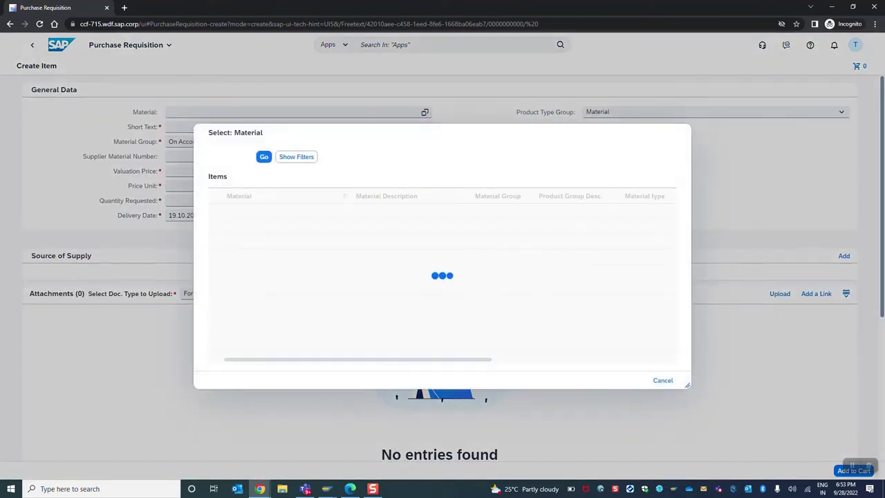
key("ctrl+v")
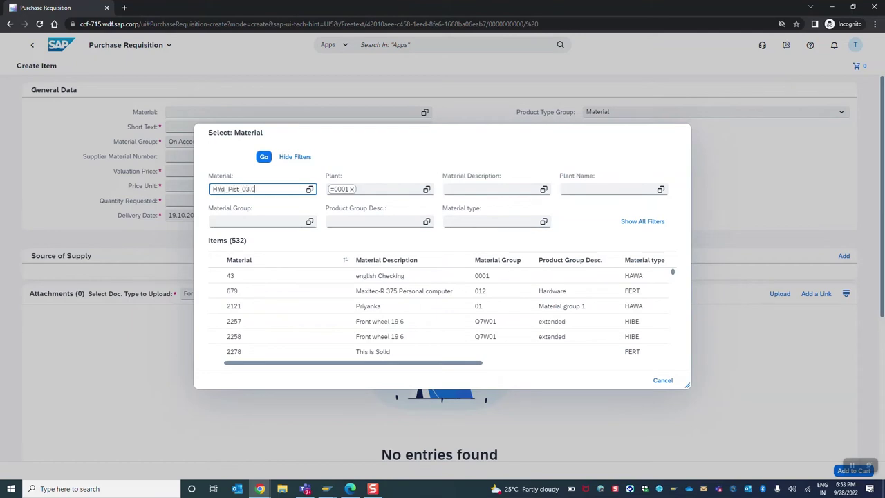
left_click(264, 157)
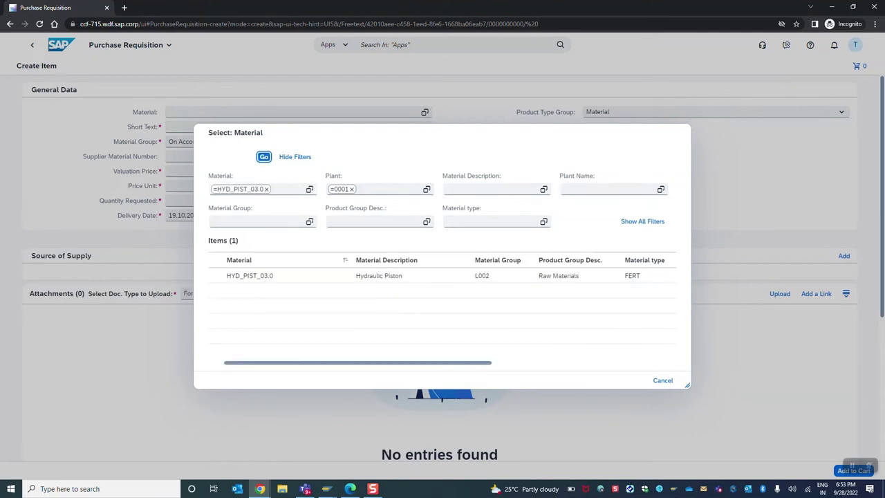
left_click(250, 276)
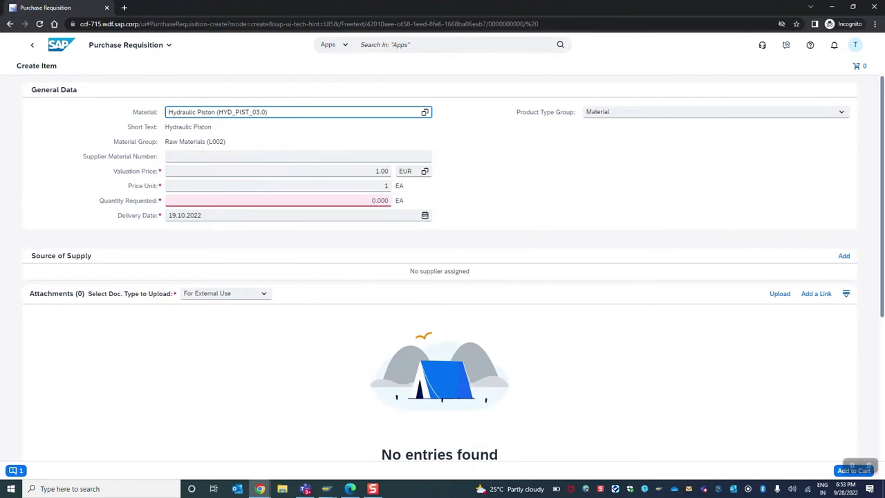
Set the requested quantity to 10 EA and add the Hydraulic Piston item to the cart
left_click(372, 201)
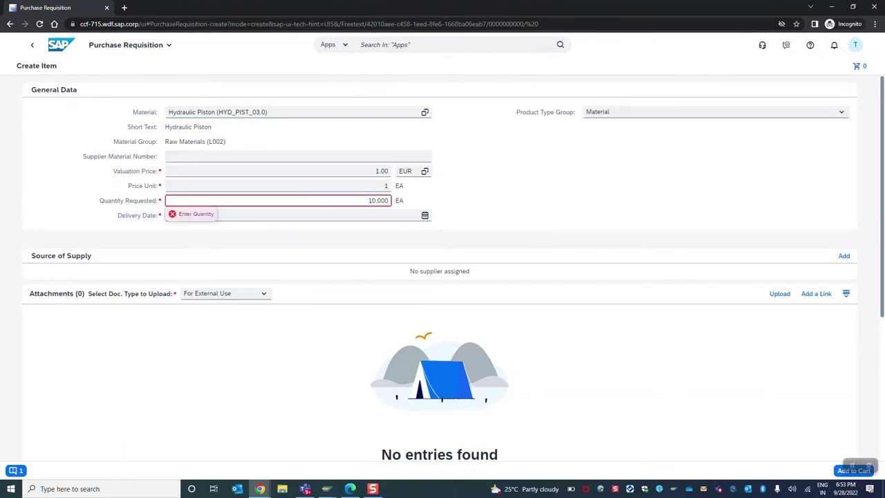
key("Tab")
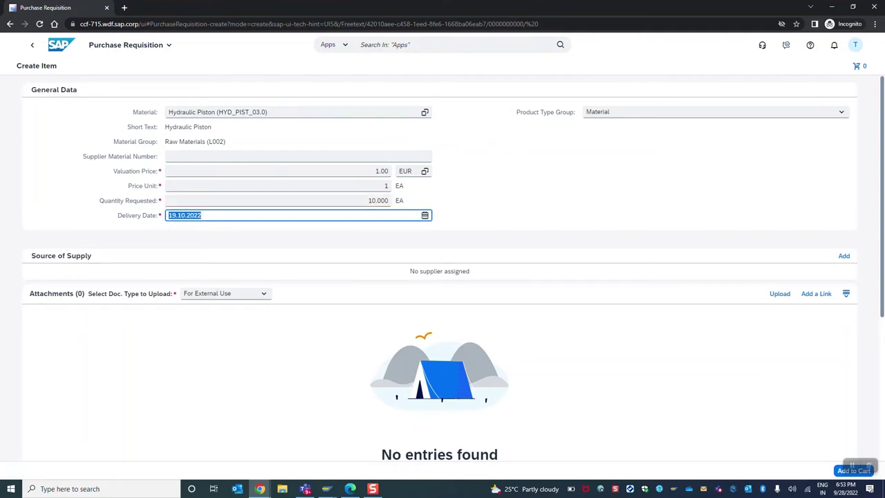
key("shift+F10")
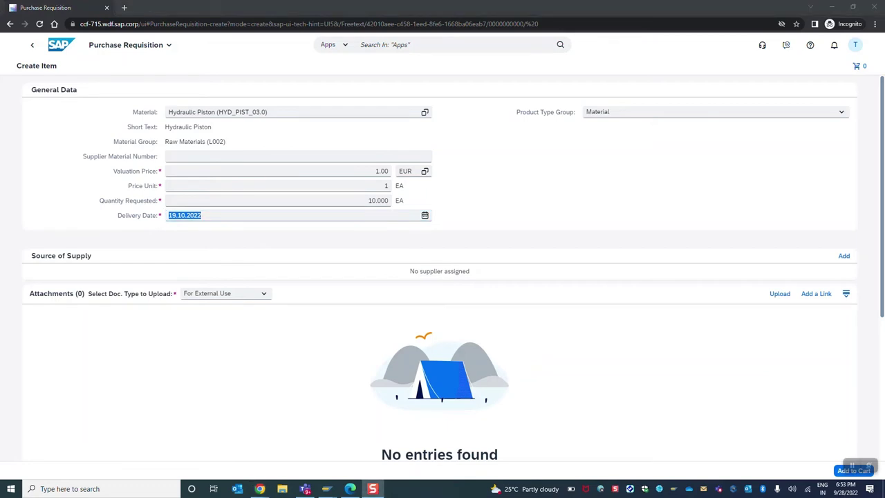
left_click(854, 471)
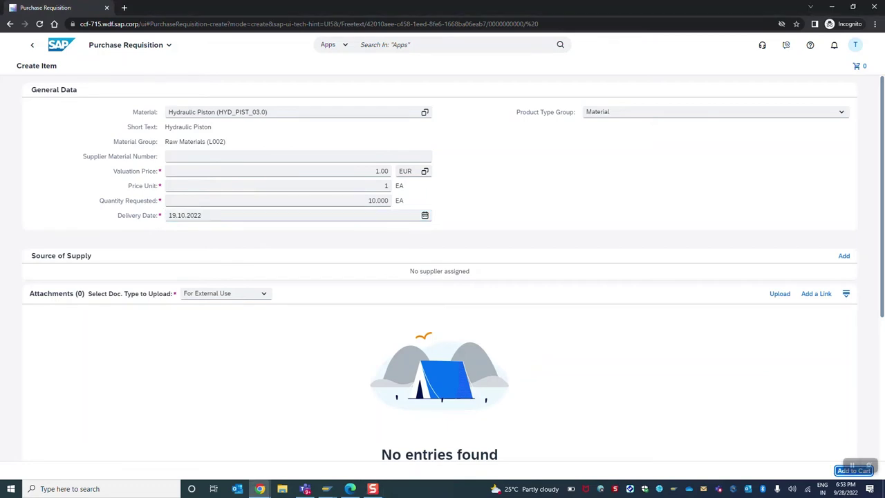
key("Return")
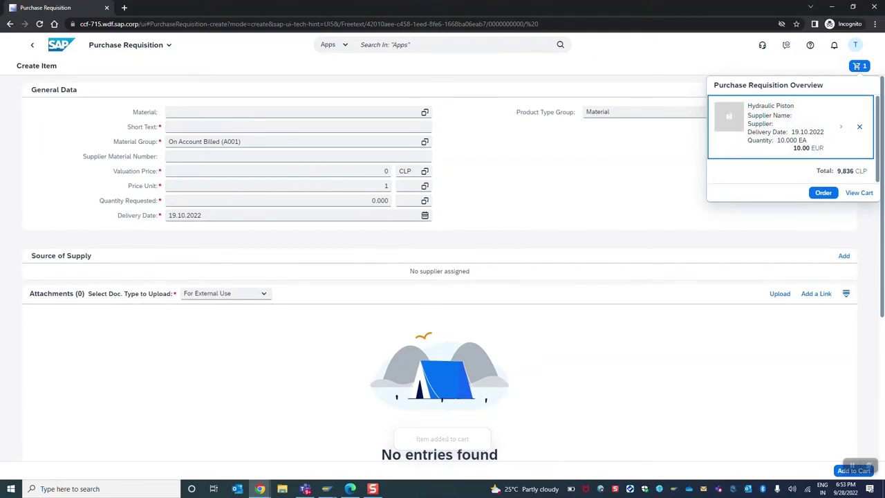
Order the cart's contents despite the identical-plants warning and dismiss the order confirmation
left_click(824, 193)
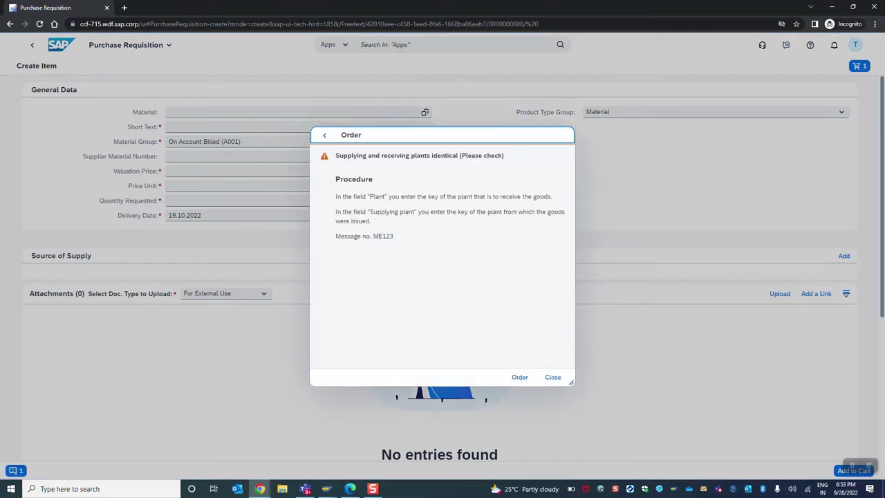
left_click(520, 377)
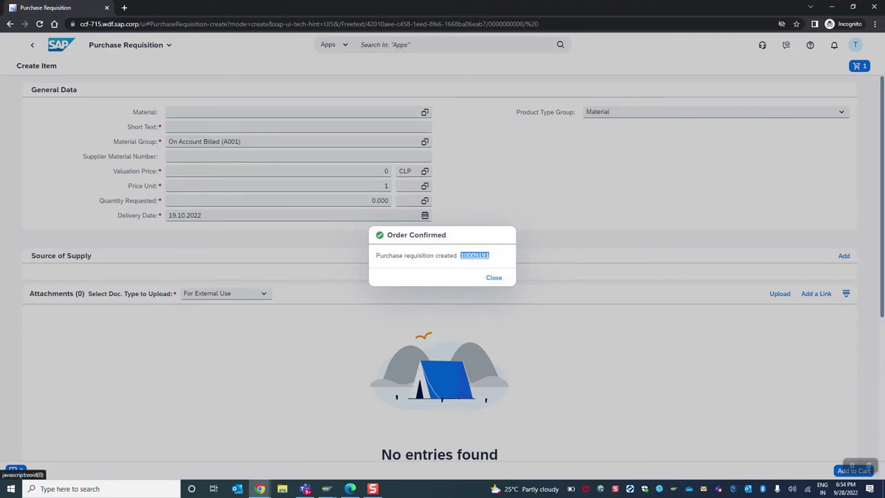
left_click(494, 278)
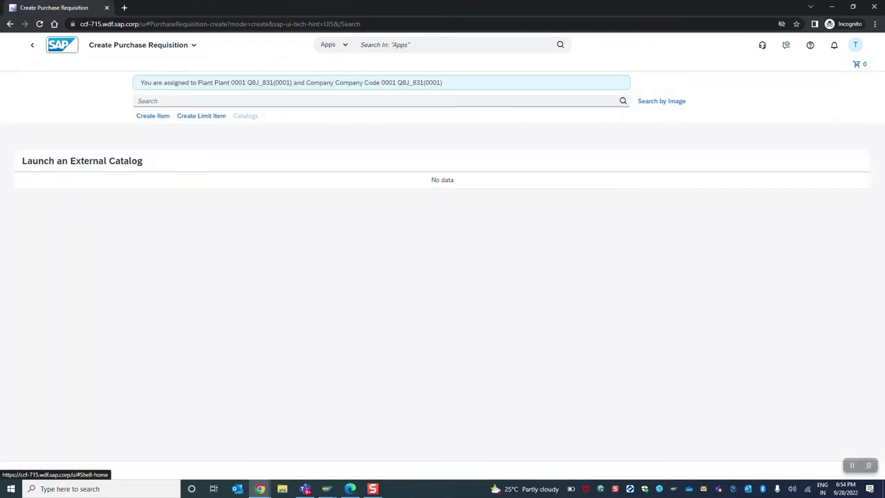
Search My Purchase Requisitions for the newly created requisition number and open its Hydraulic Piston item details
left_click(61, 45)
left_click(328, 143)
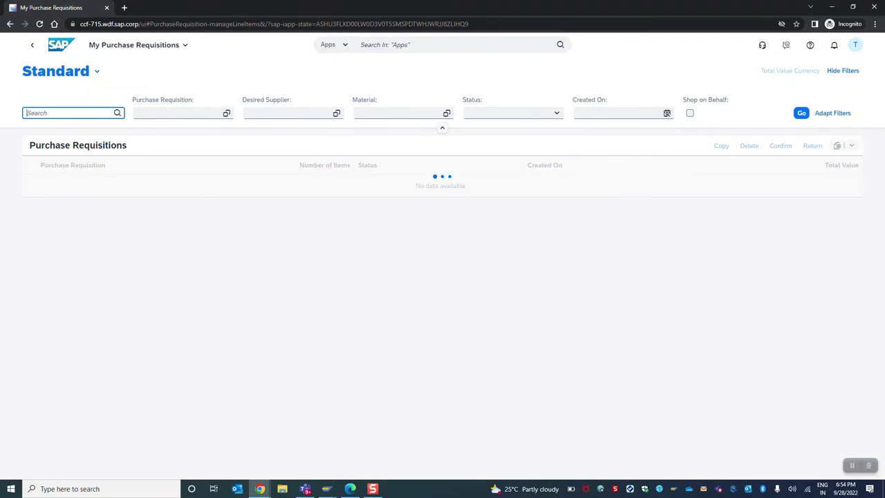
type("*")
type("10009191")
key("Return")
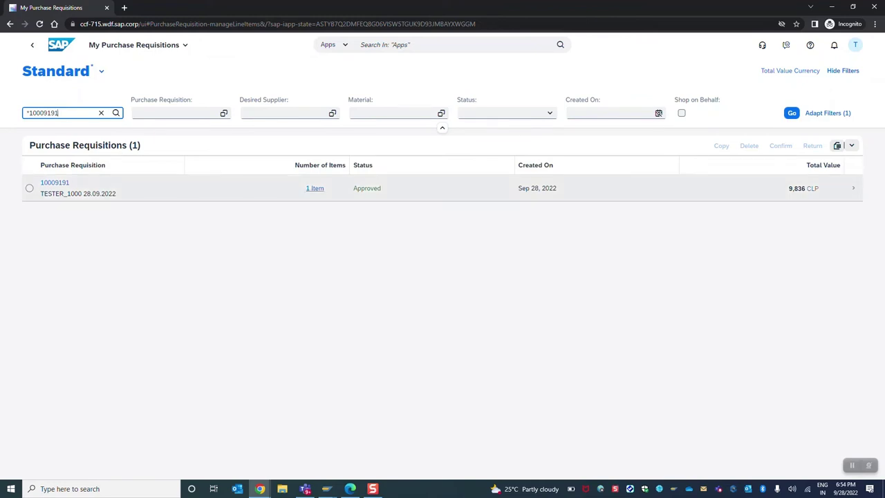
left_click(314, 188)
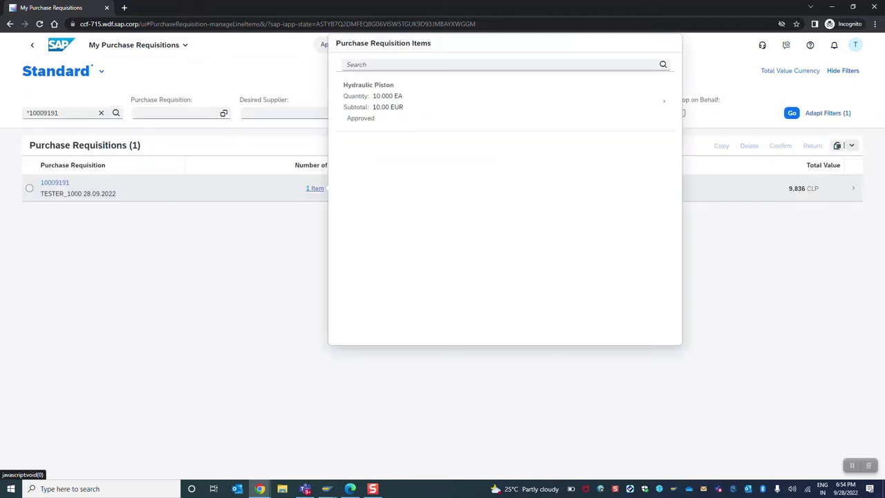
left_click(505, 96)
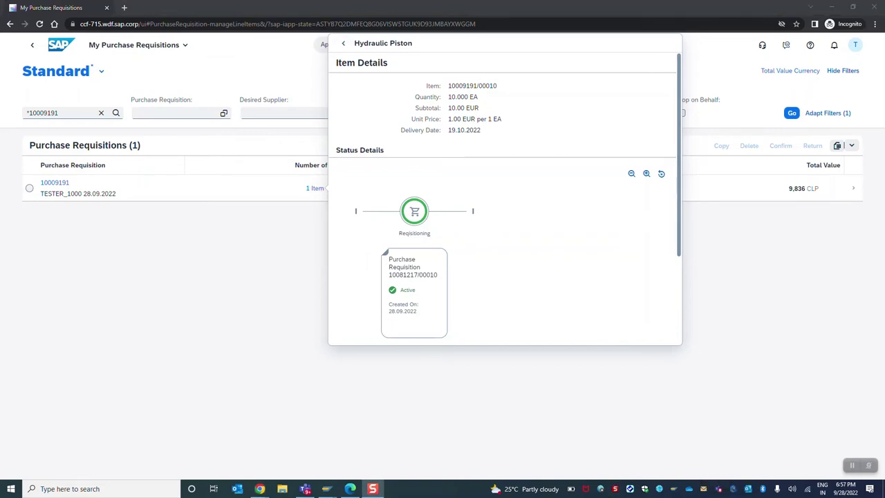
Switch to the central purchaser's browser window, open Process Purchase Requisitions Centrally and list the items matching the preset filters
mouse_move(260, 489)
left_click(209, 449)
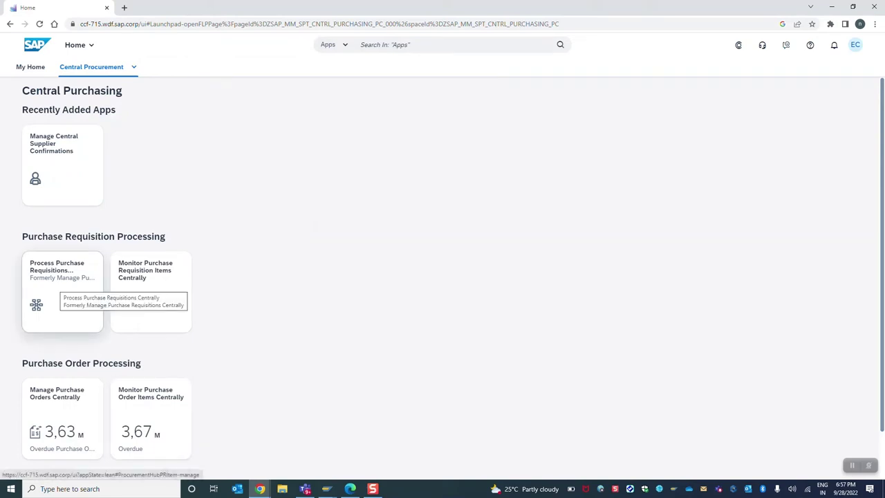
left_click(61, 285)
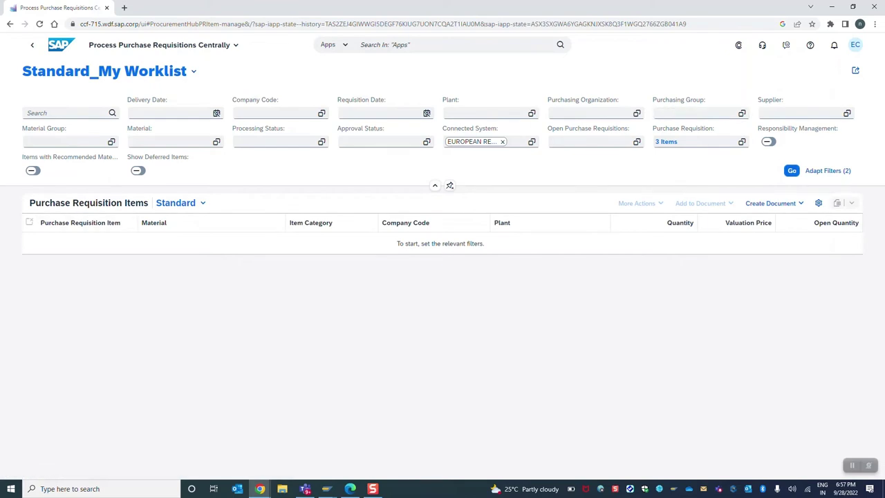
left_click(792, 171)
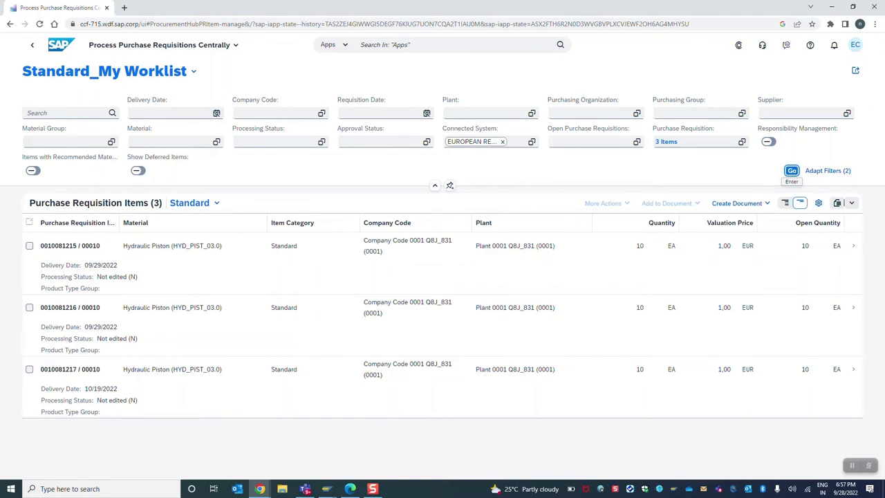
Select the first Hydraulic Piston requisition item and review the additional processing actions available for it
left_click(29, 246)
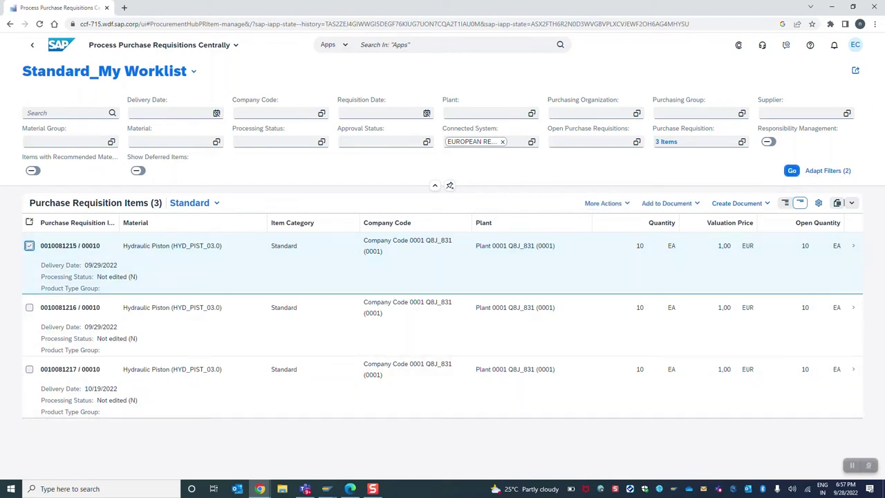
left_click(607, 203)
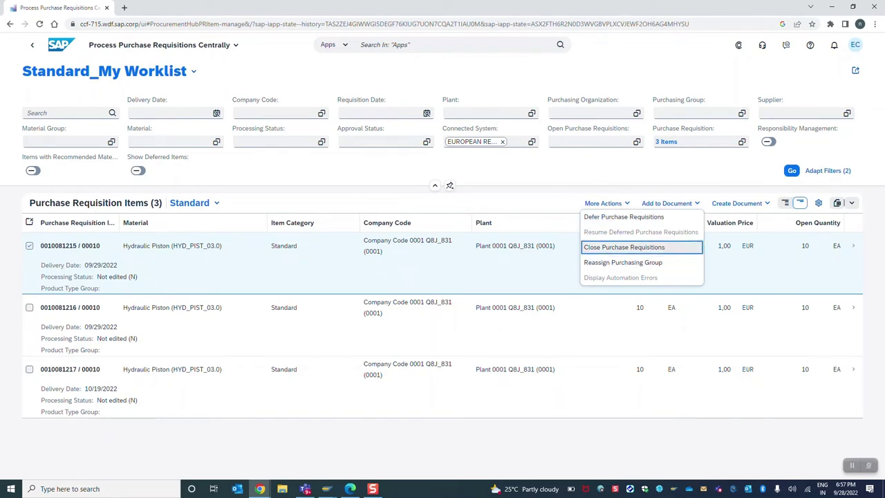
key("Down")
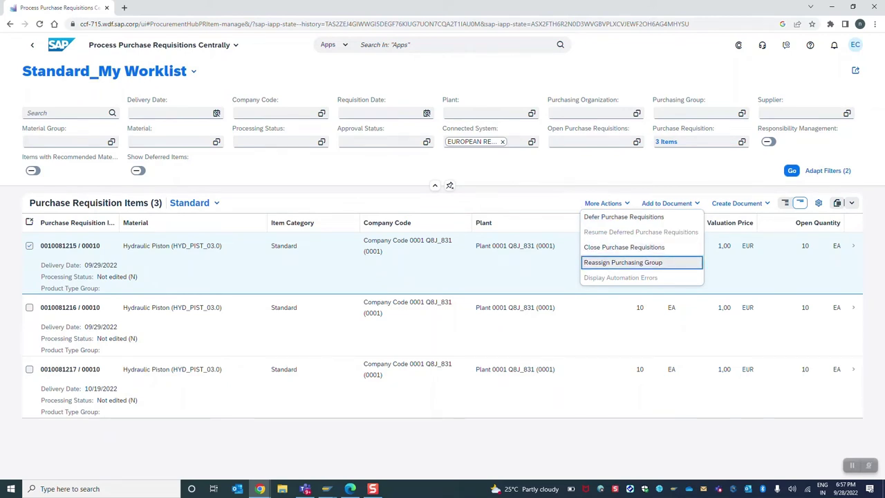
left_click(624, 247)
Review which follow-on document types can be created from the selected requisition item
left_click(741, 204)
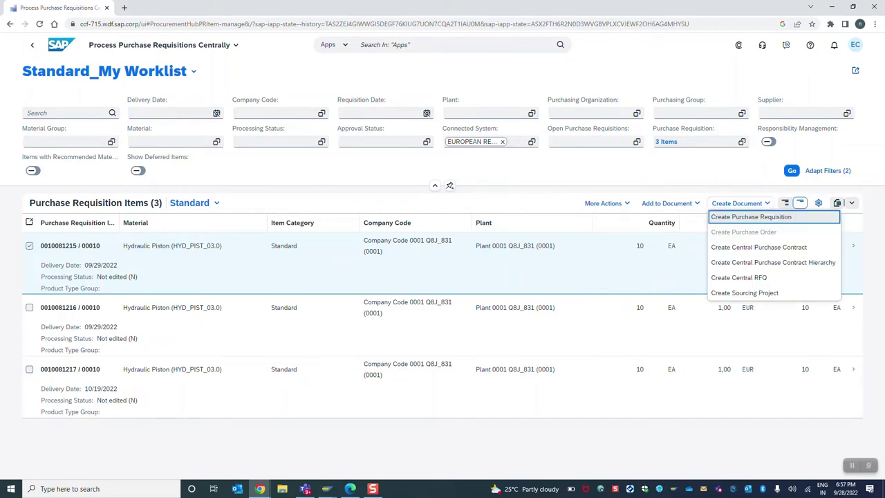
key("Down")
key("Down")
key("Down")
key("Down")
key("Up")
key("Up")
key("Up")
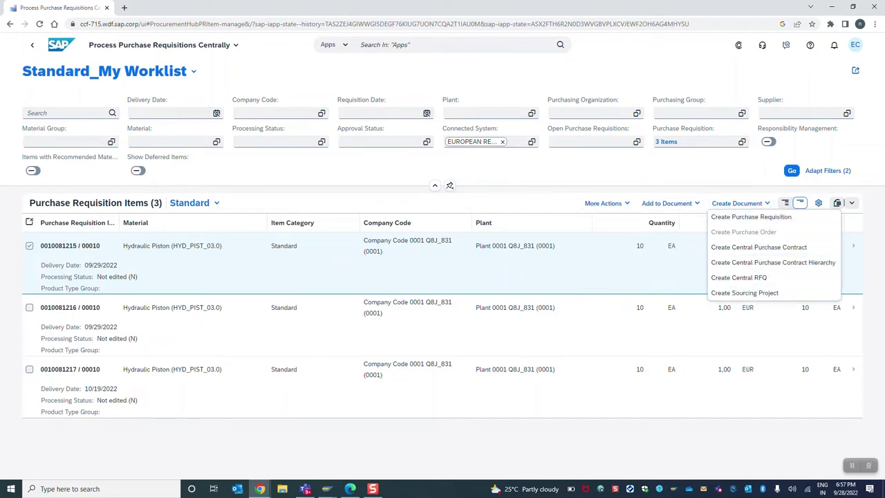
key("Down")
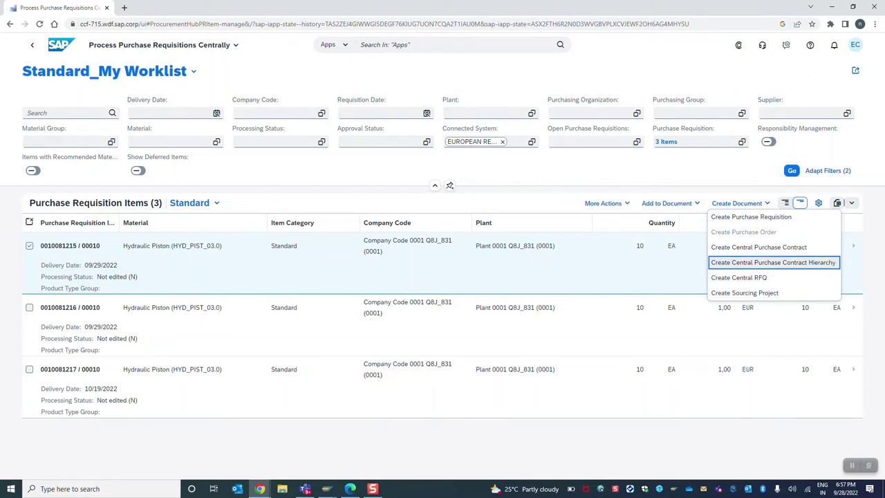
key("Down")
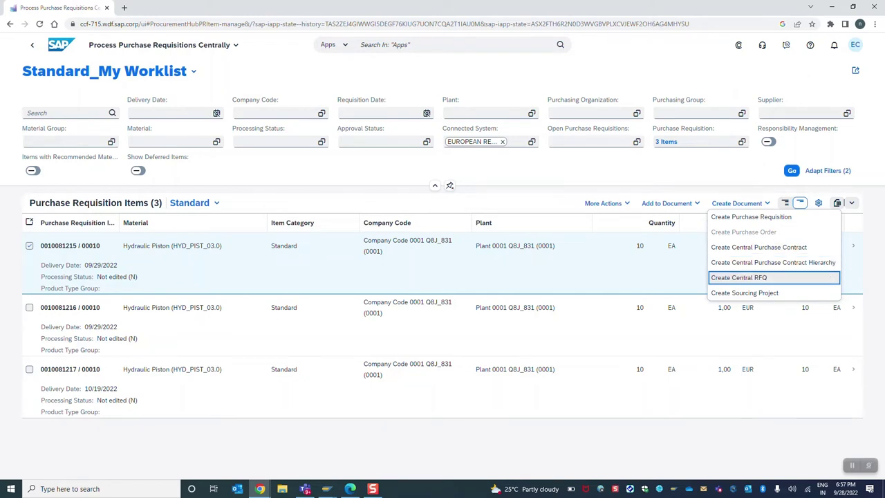
key("Down")
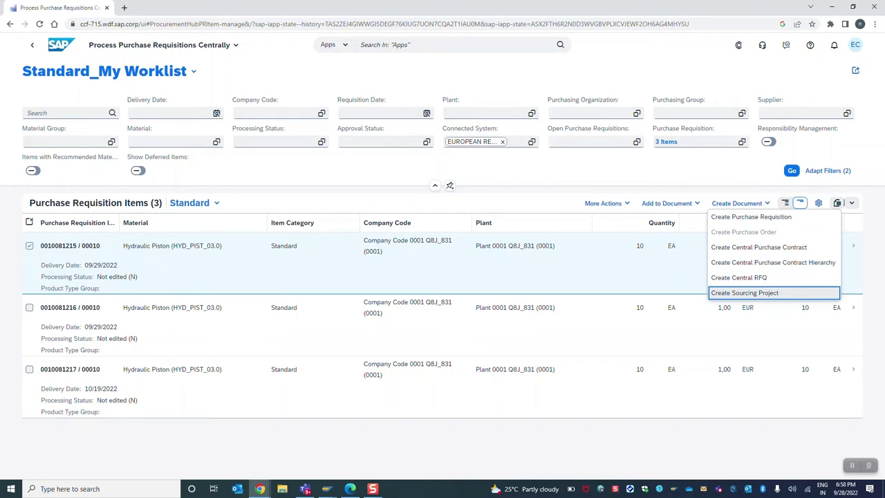
key("Up")
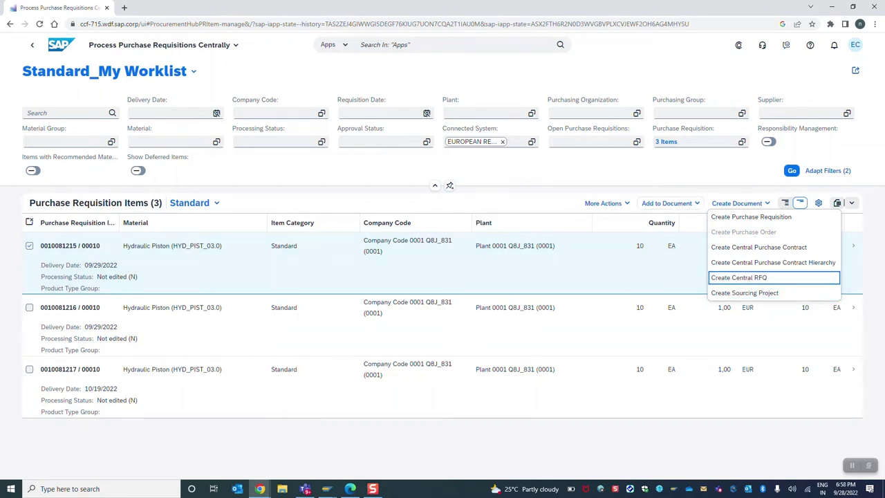
Review which existing document types the selected requisition item can be added to
left_click(671, 203)
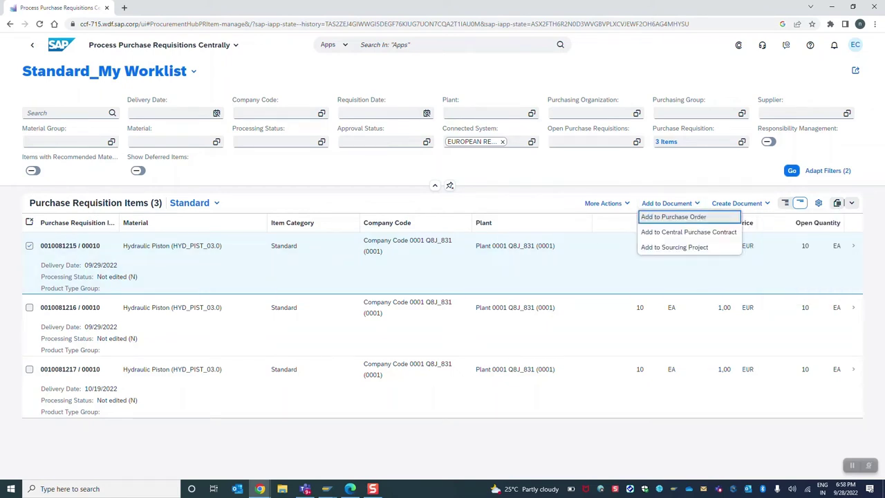
key("Down")
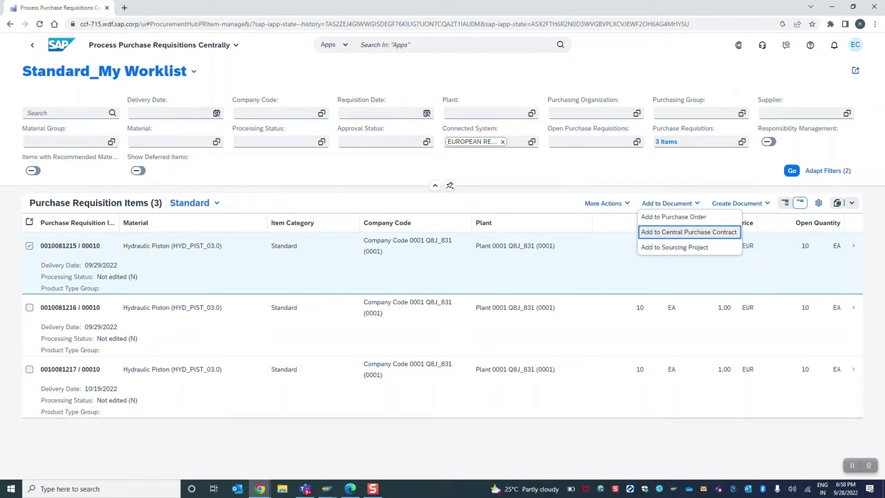
key("Up")
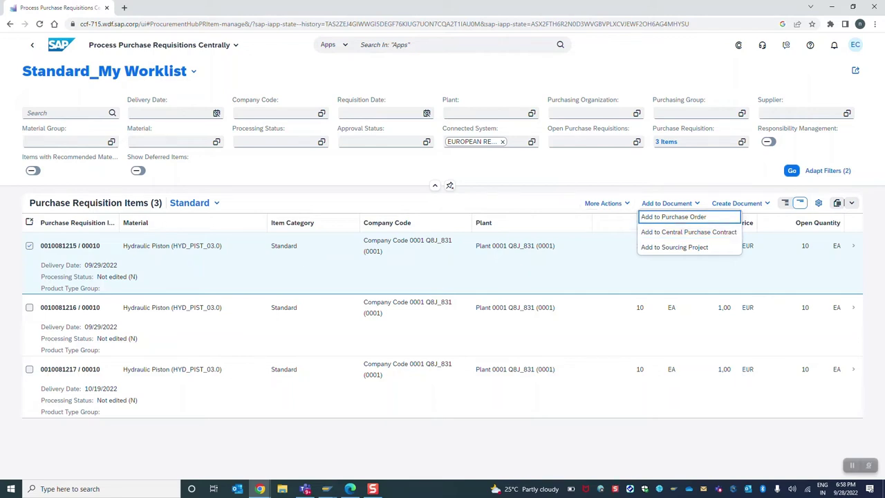
key("Escape")
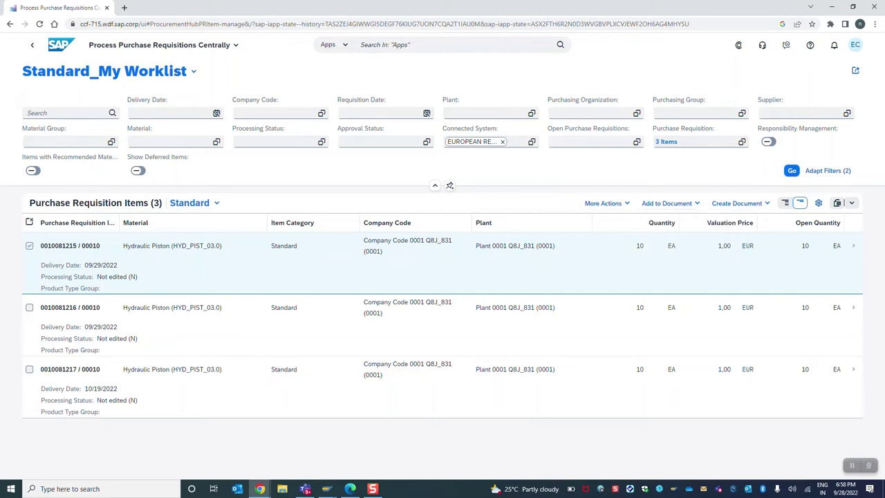
Add the second and third Hydraulic Piston requisition items to the selection and create a central purchase contract from all three
left_click(29, 308)
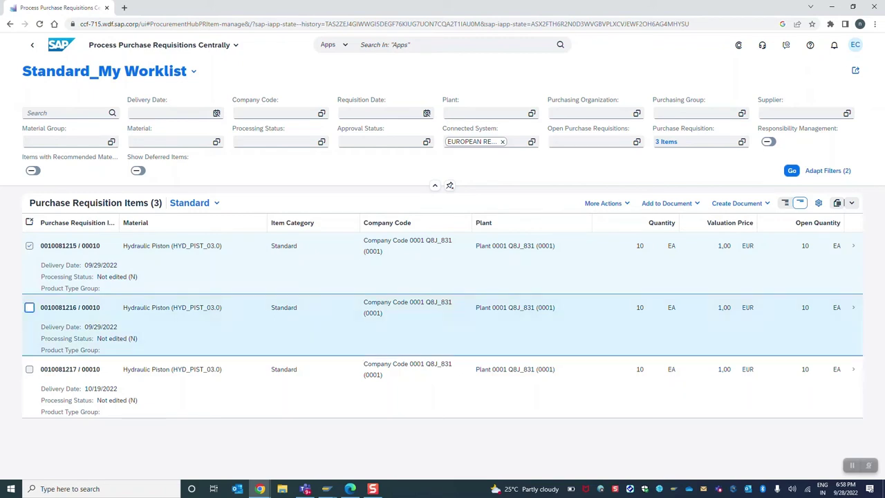
left_click(29, 369)
key("space")
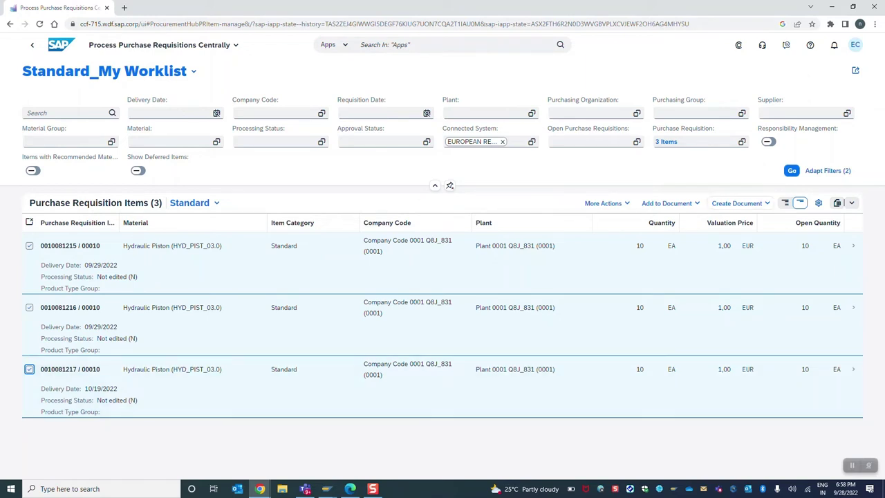
left_click(741, 204)
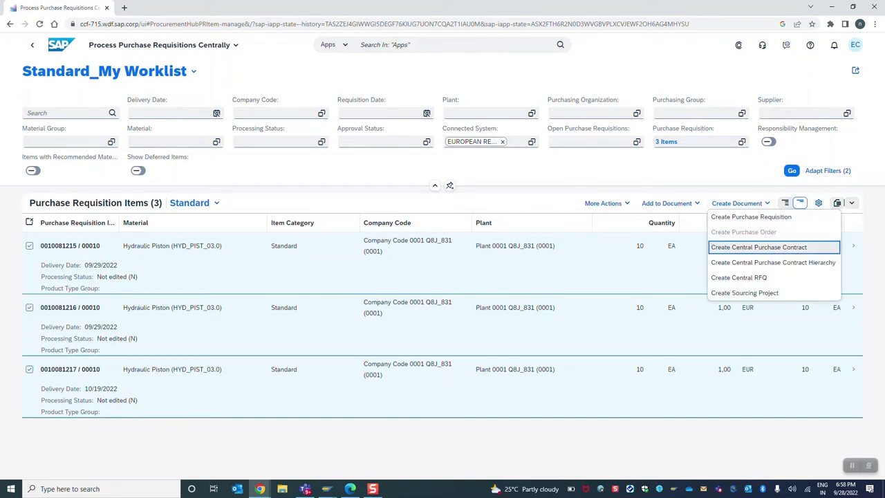
key("Return")
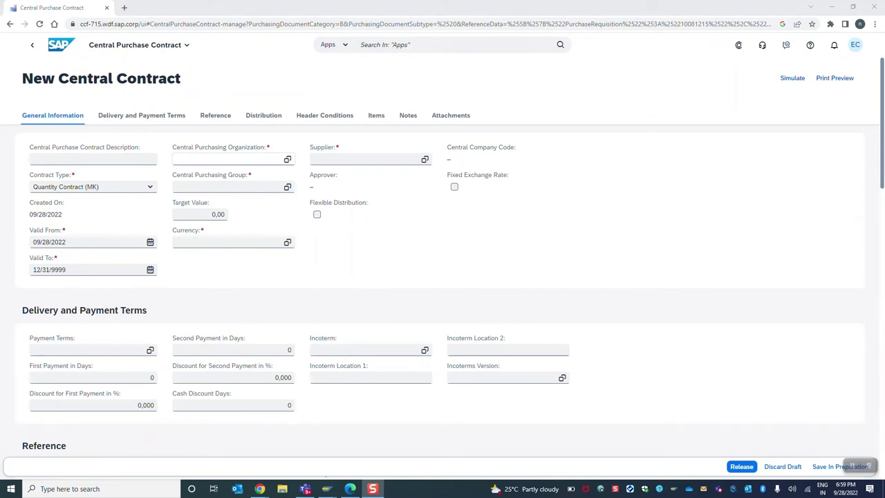
Set the contract's central purchasing organization to 1010, central purchasing group to 001 and supplier to HyperCom Inc. (DE)
left_click(228, 160)
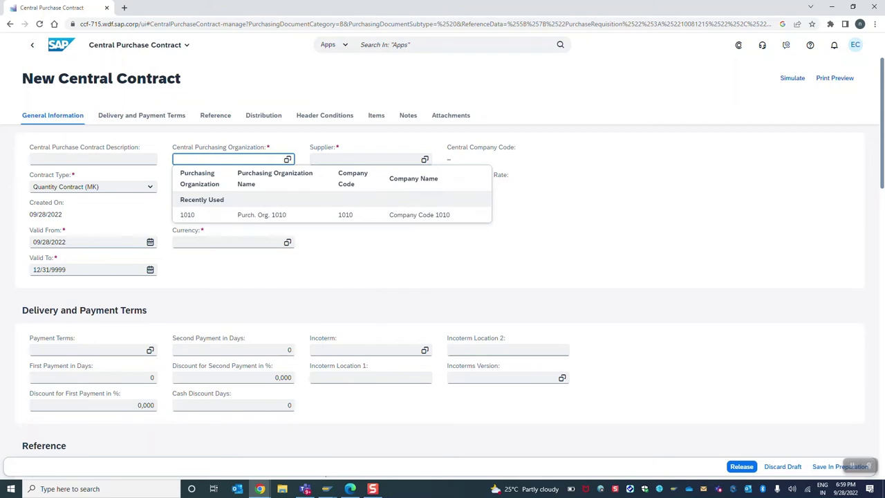
type("1010")
key("Tab")
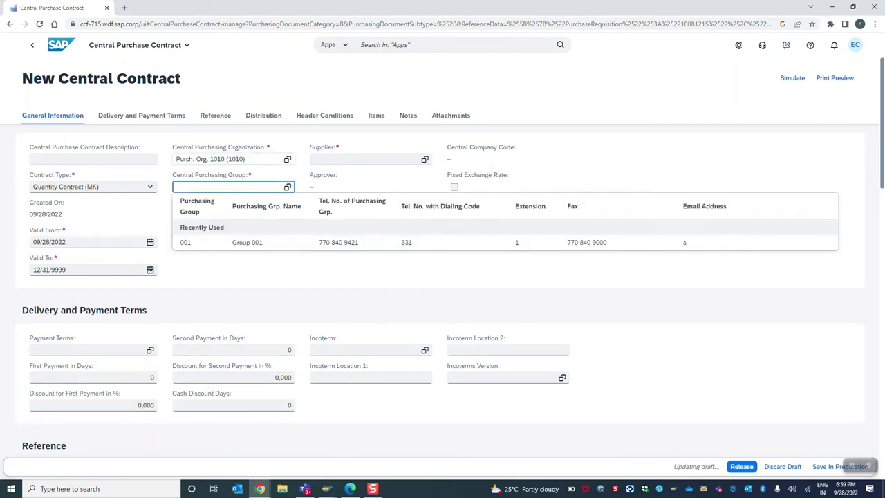
type("001")
key("Tab")
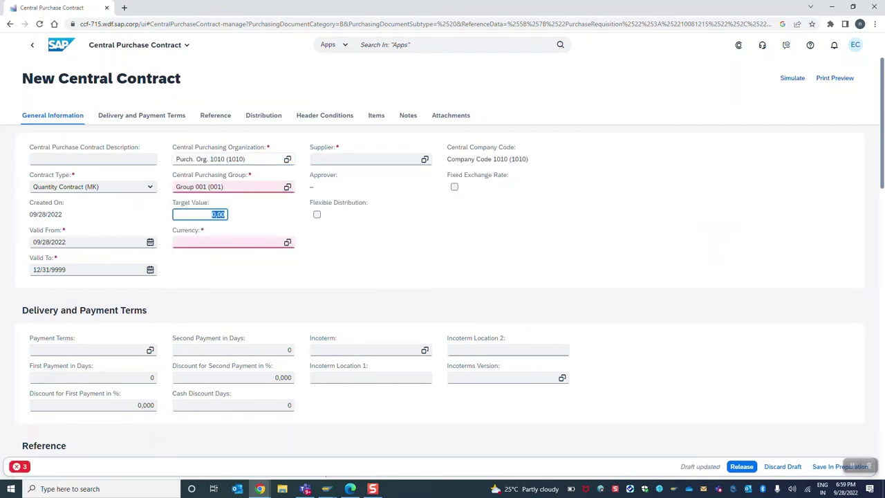
left_click(367, 159)
type("S1030001")
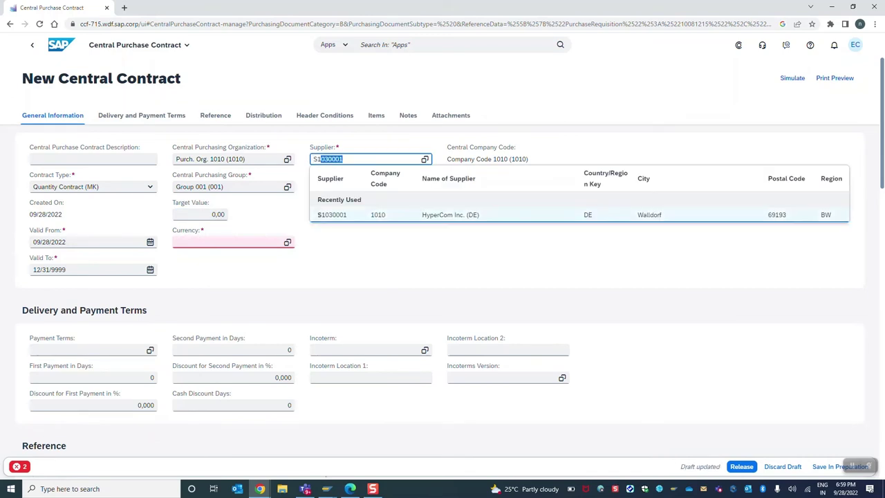
key("Tab")
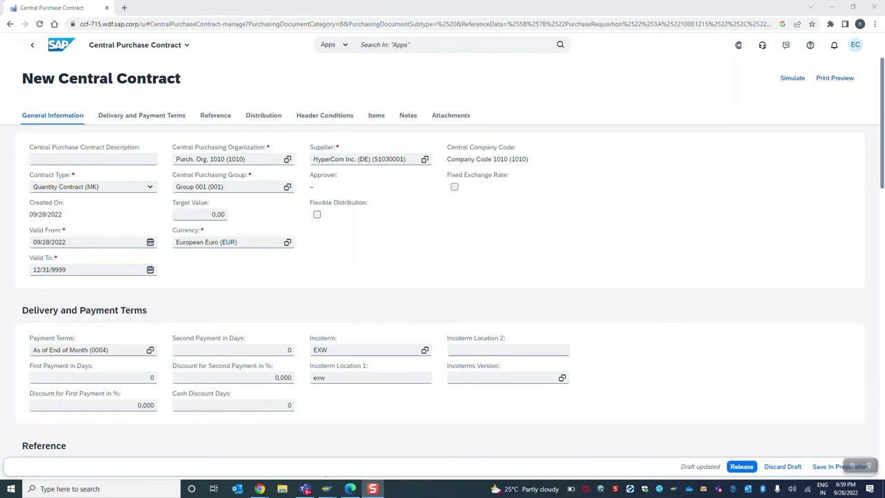
Set the net order price of all three Hydraulic Piston contract items to 100 EUR
left_click(377, 115)
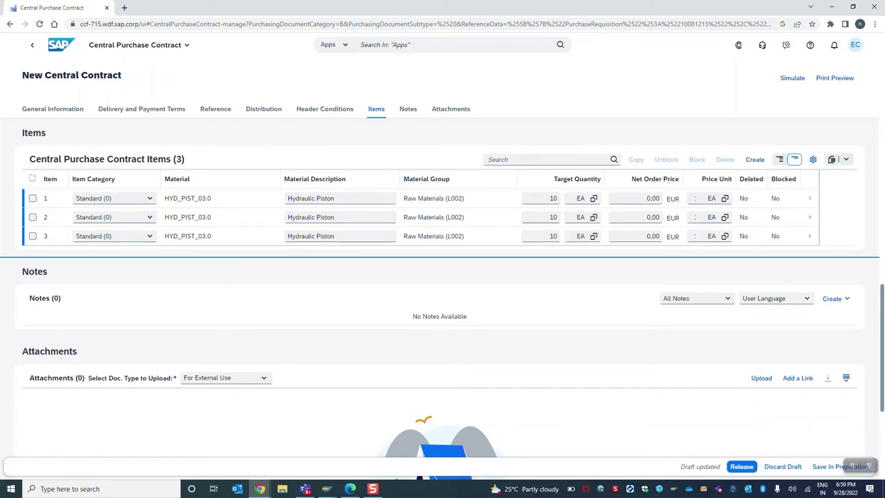
left_click_drag(646, 198, 661, 198)
type("100")
left_click(647, 218)
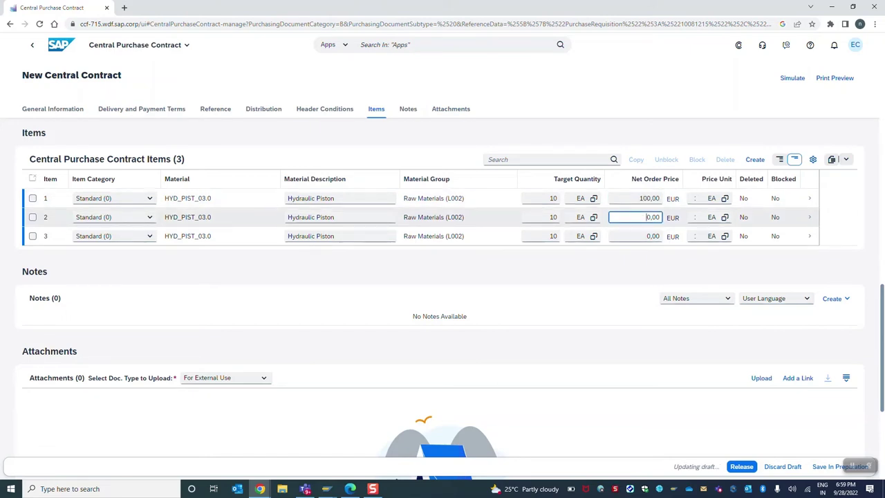
type("100")
key("Tab")
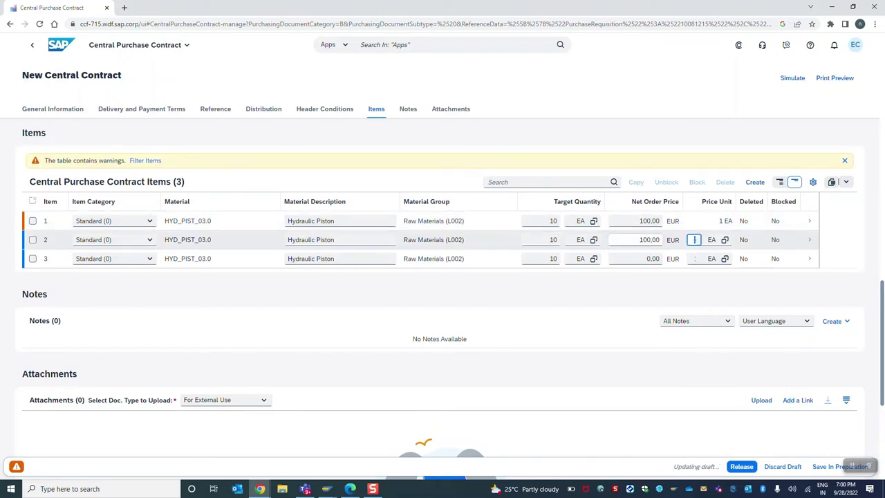
left_click_drag(646, 259, 660, 259)
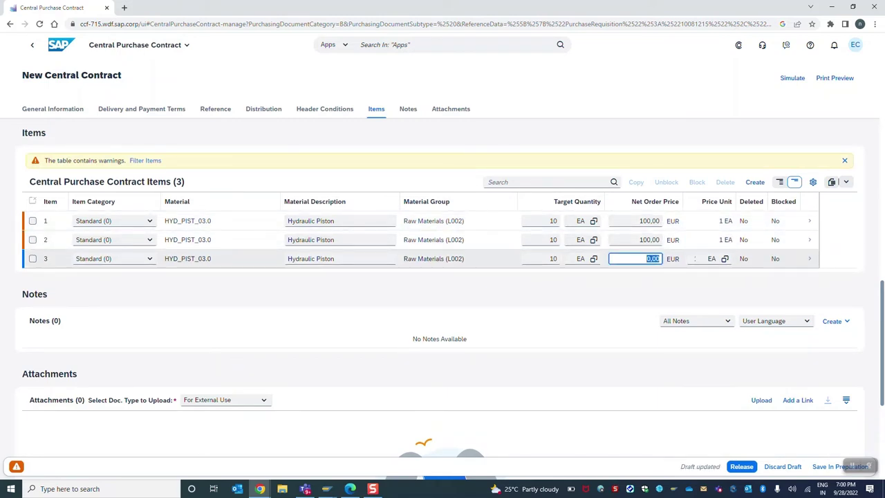
type("100")
key("Tab")
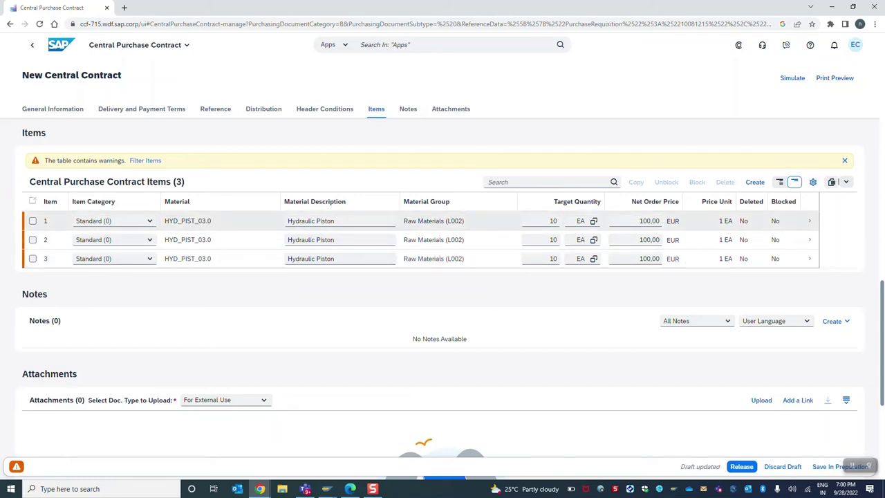
Review the distribution details of contract item 1, including its distribution percentage and delivery address, and return to the contract header
left_click(810, 220)
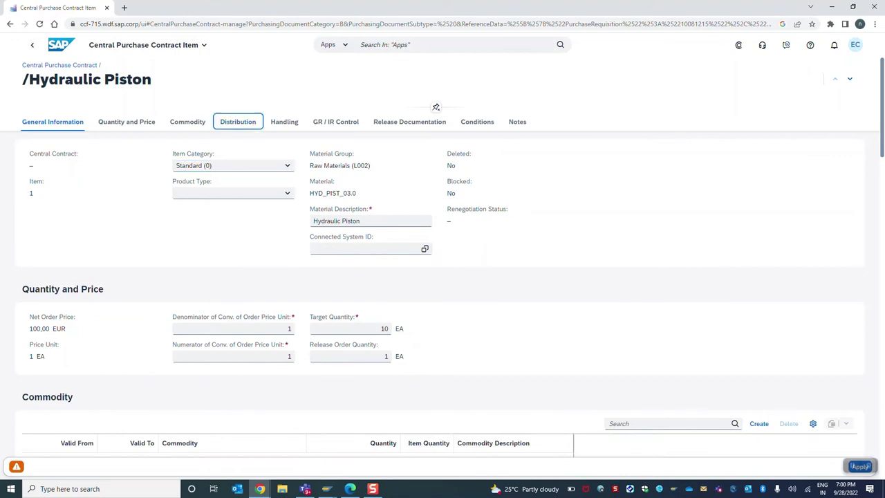
left_click(238, 121)
left_click(493, 200)
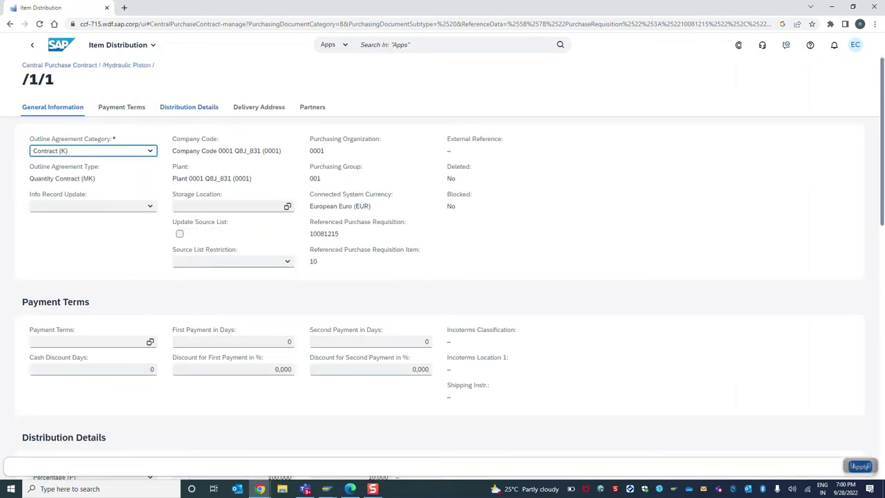
left_click(189, 107)
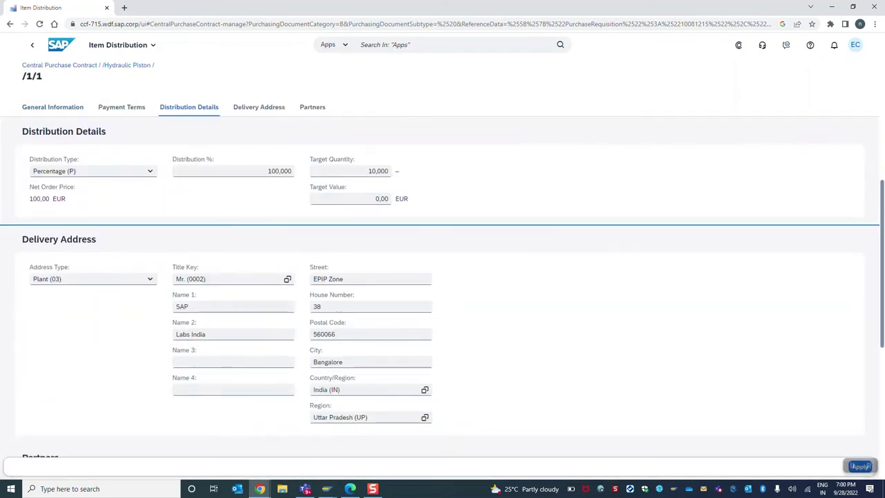
left_click(233, 171)
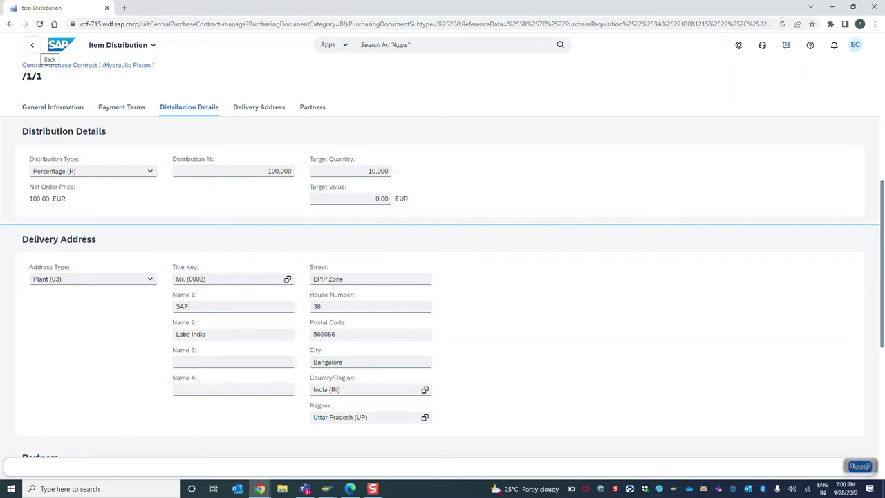
left_click(10, 24)
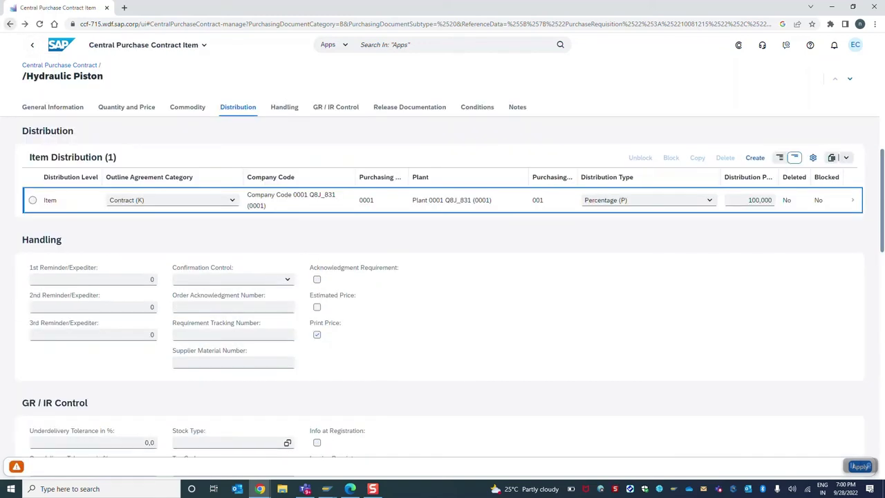
key("alt+Left")
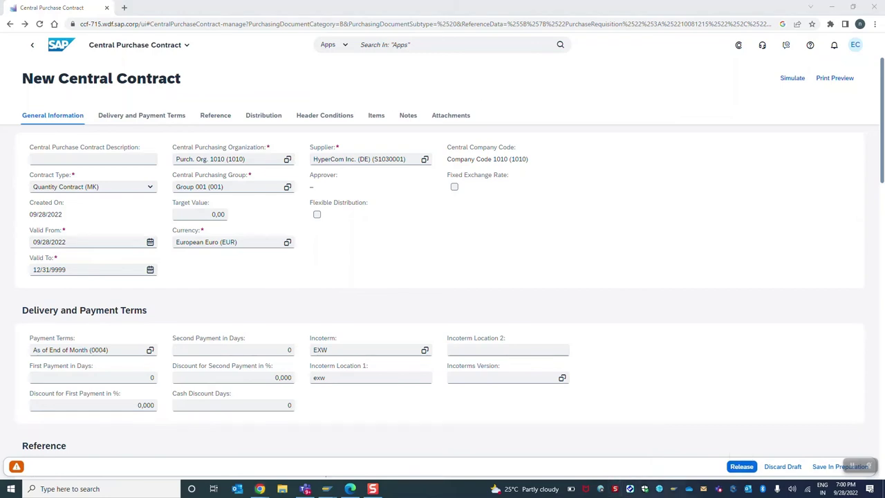
Release the central contract and check its header status and distributed outline agreements
left_click(742, 467)
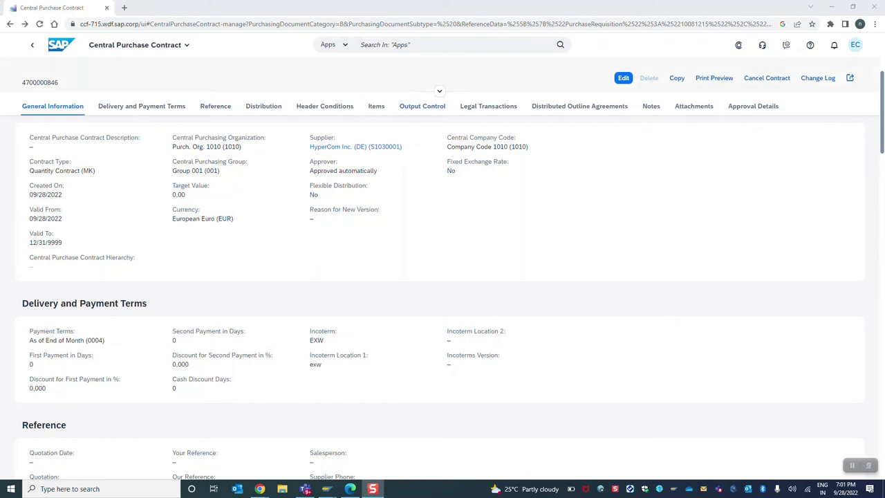
left_click(440, 91)
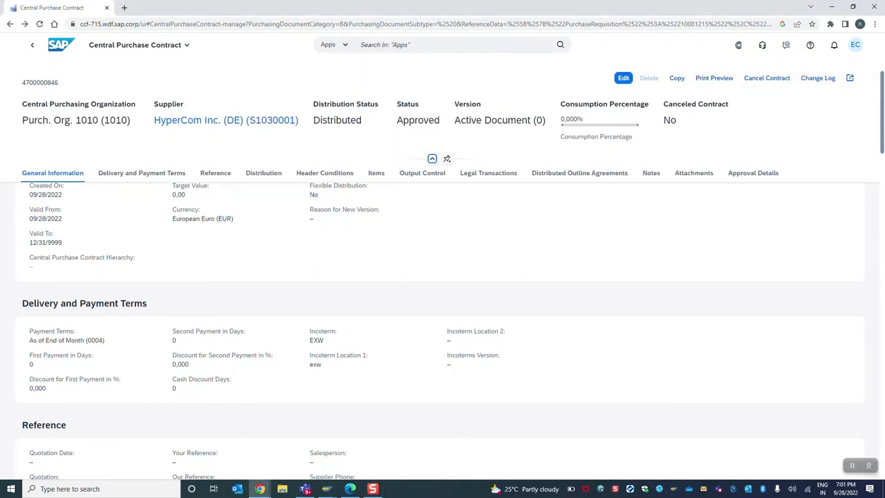
left_click(580, 173)
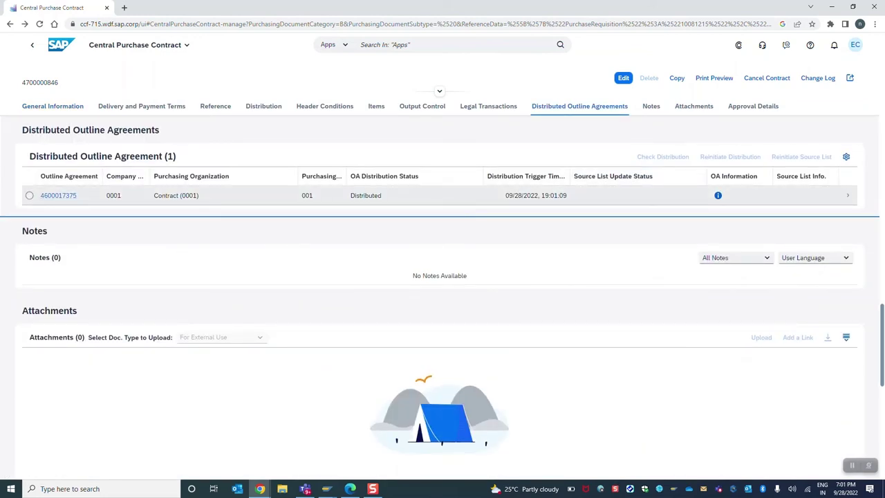
Return to the requisition worklist with full row details and assign the first proposed contract, item 10, as the first requisition item's source of supply
left_click(32, 45)
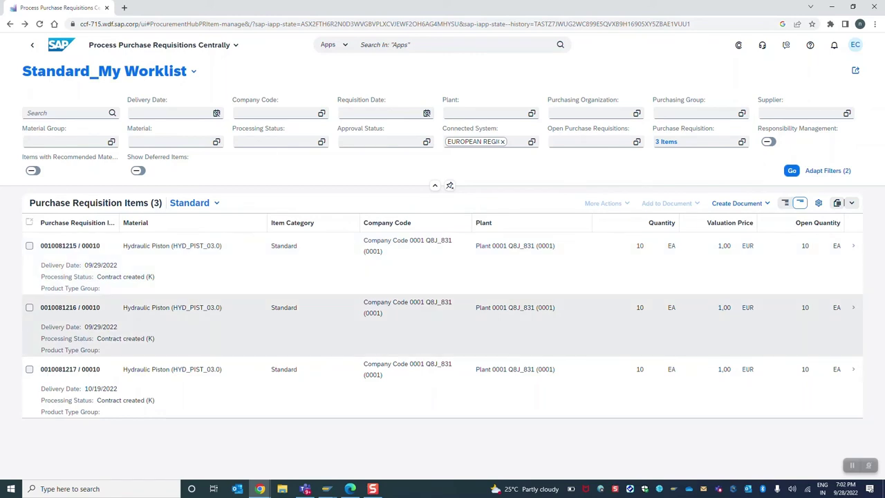
left_click(785, 202)
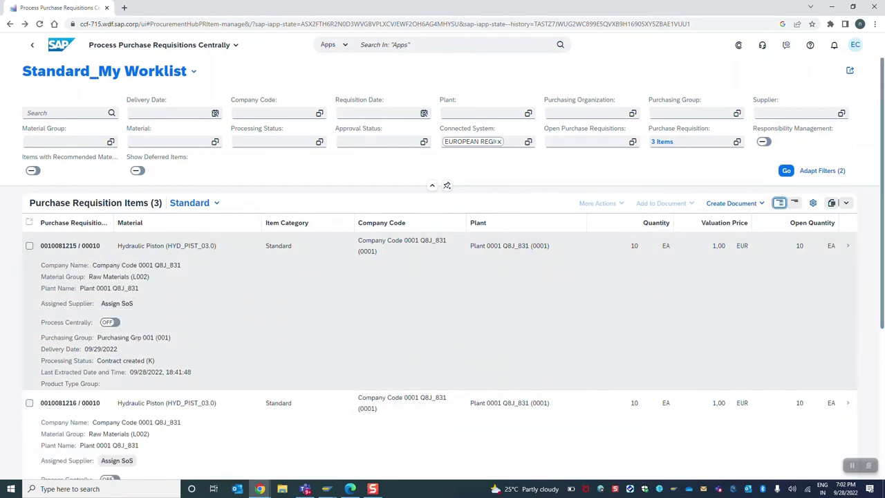
left_click(117, 304)
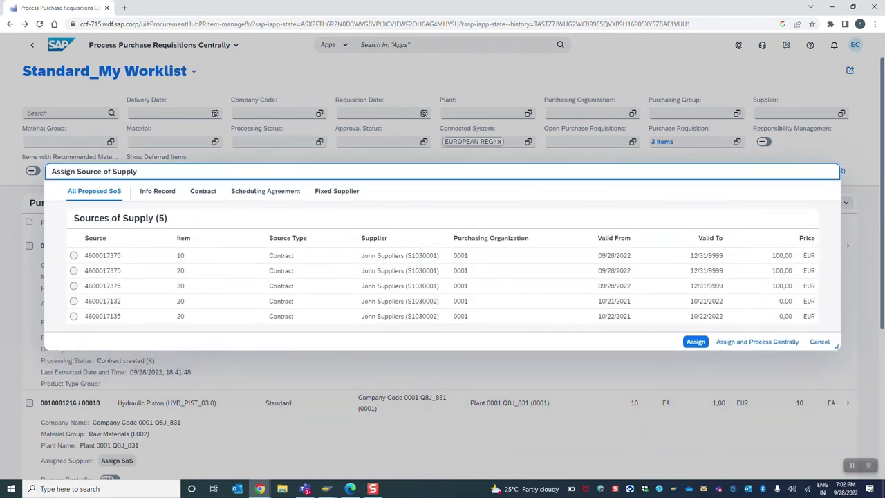
left_click(73, 256)
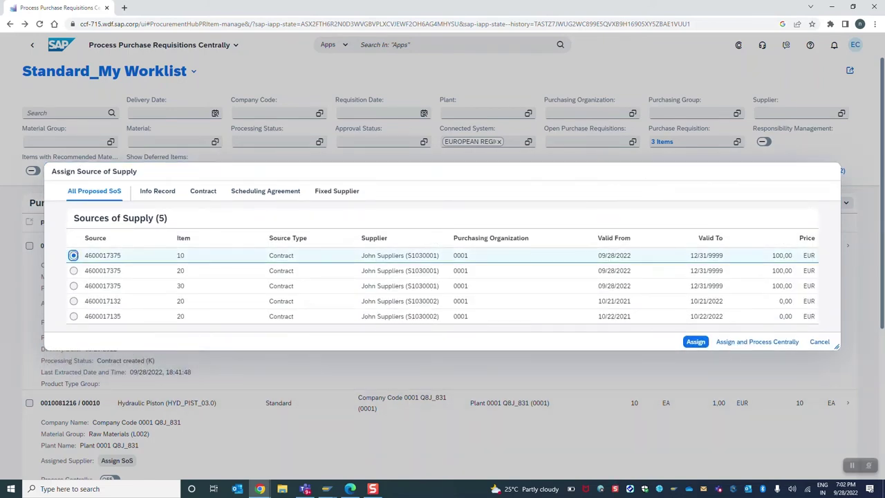
left_click(696, 342)
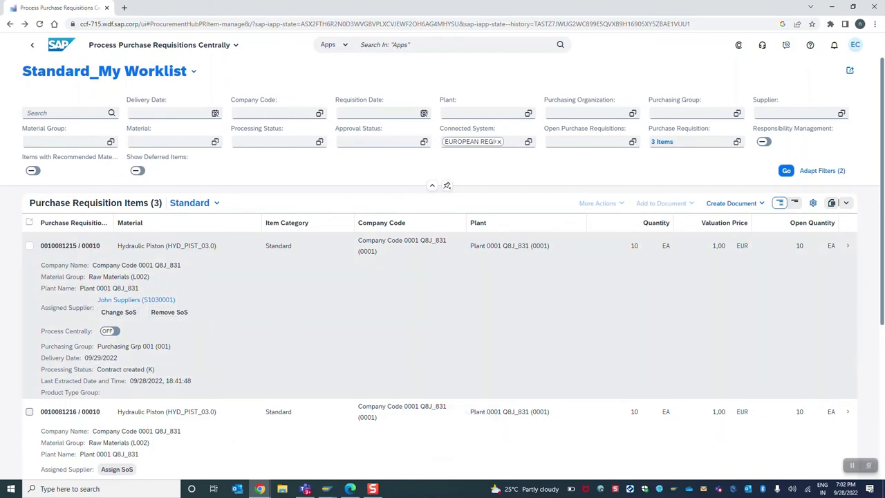
Create a purchase order from the first requisition item, save it with status Held, and refresh the requisition worklist
left_click(29, 245)
left_click(735, 203)
left_click(738, 232)
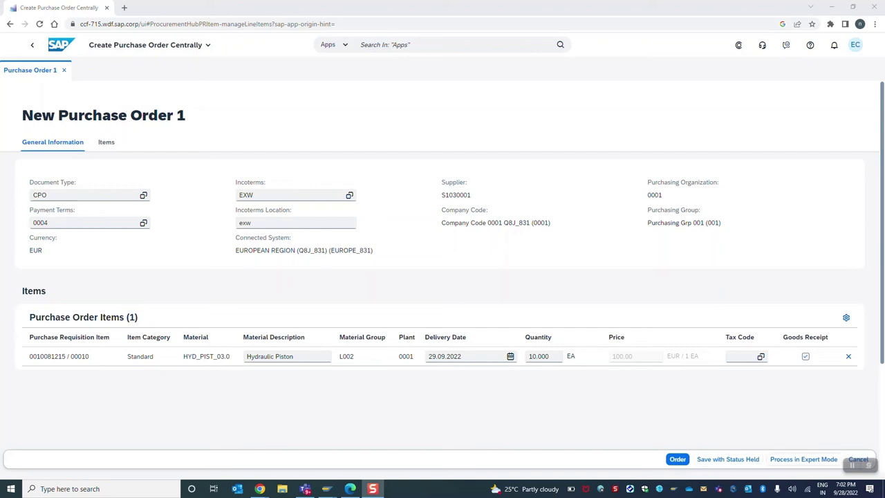
left_click(729, 459)
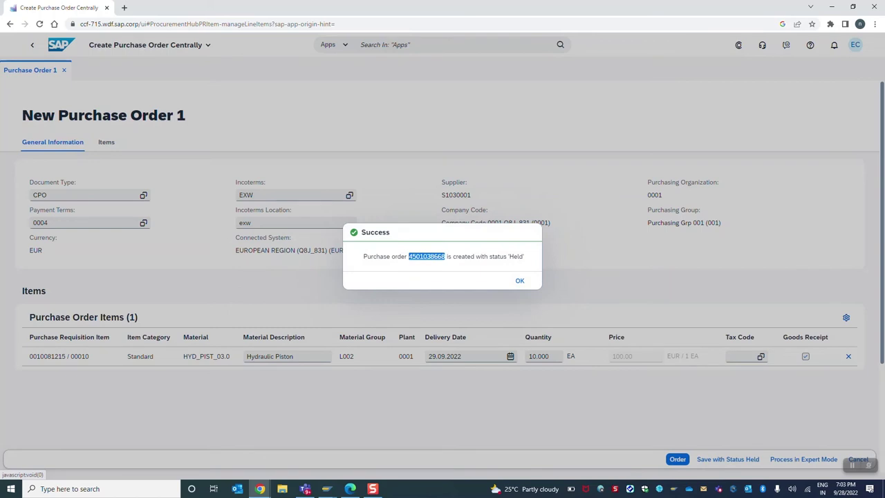
key("Return")
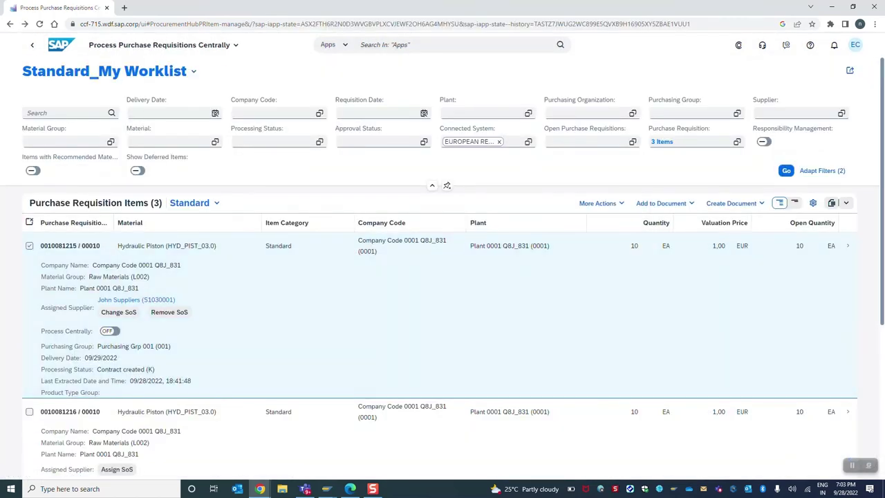
left_click(786, 170)
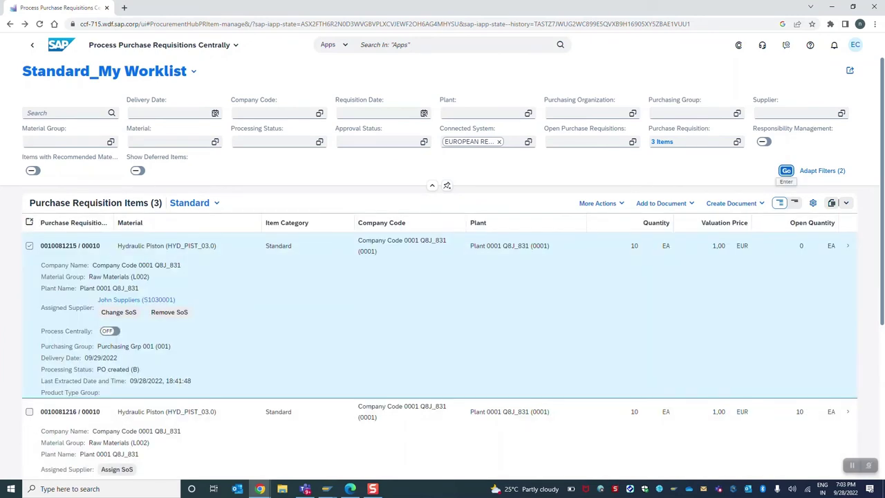